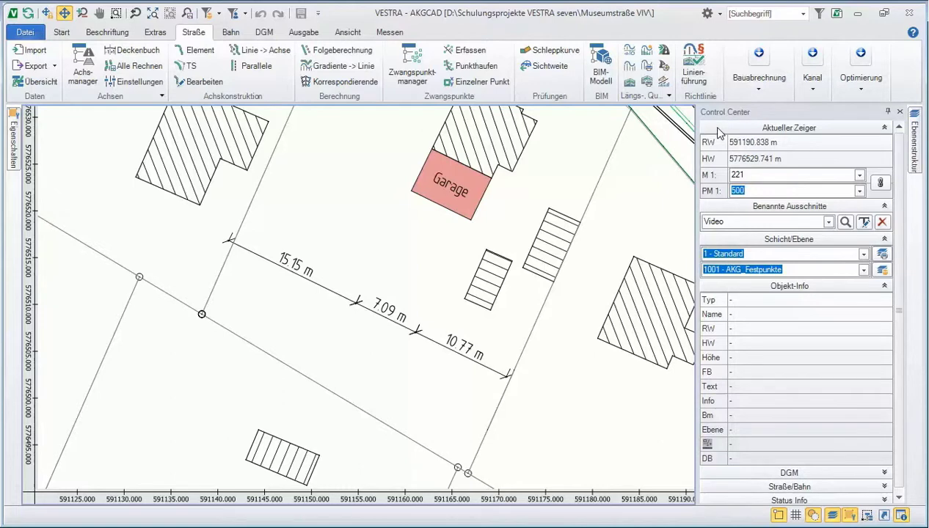
Collapse and re-expand the current-pointer coordinates section of the side panel
right_click(719, 132)
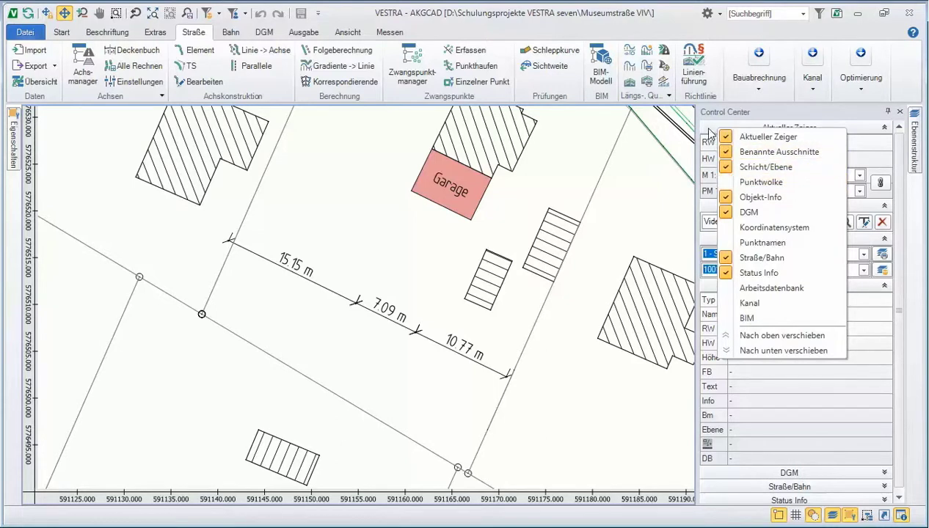
click(771, 134)
click(895, 129)
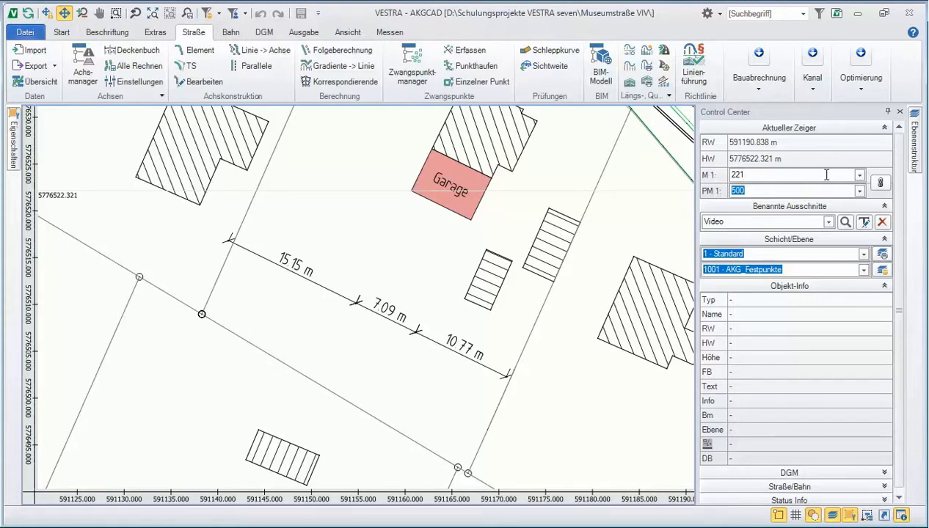
Zoom out to show the entire road layout at scale 1:5780
click(859, 179)
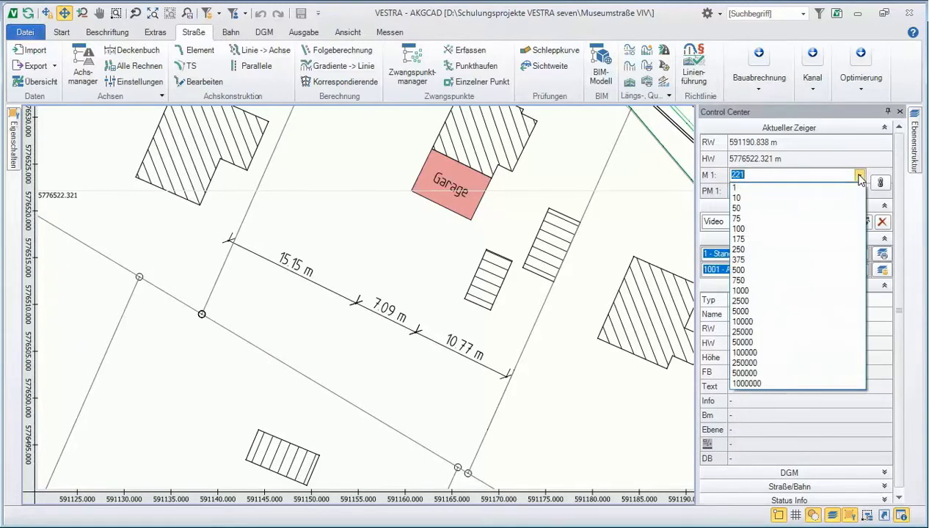
click(761, 175)
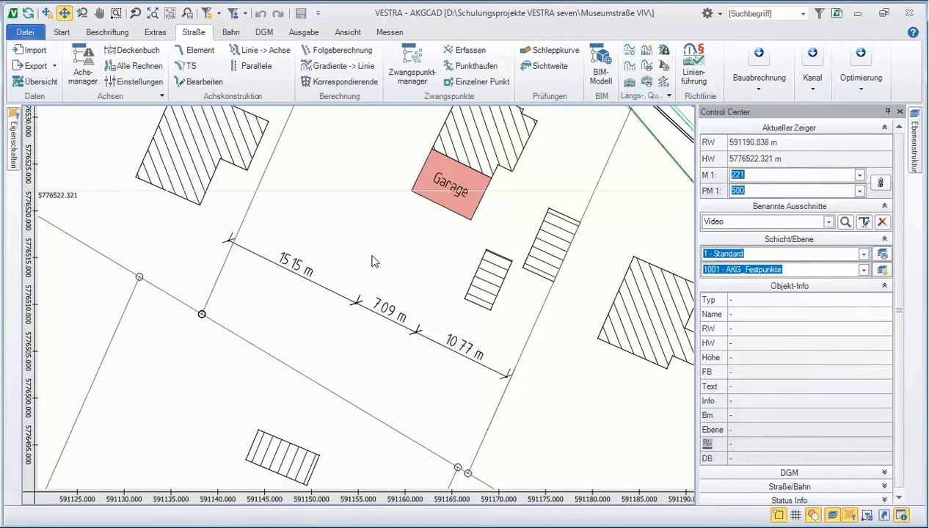
scroll(376, 261, down, 3)
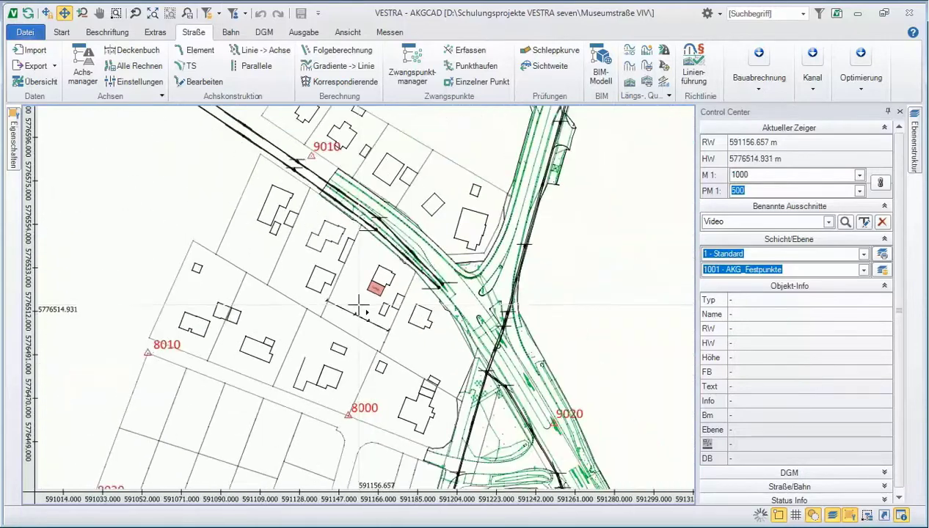
scroll(376, 262, down, 2)
scroll(358, 300, up, 5)
scroll(358, 298, up, 2)
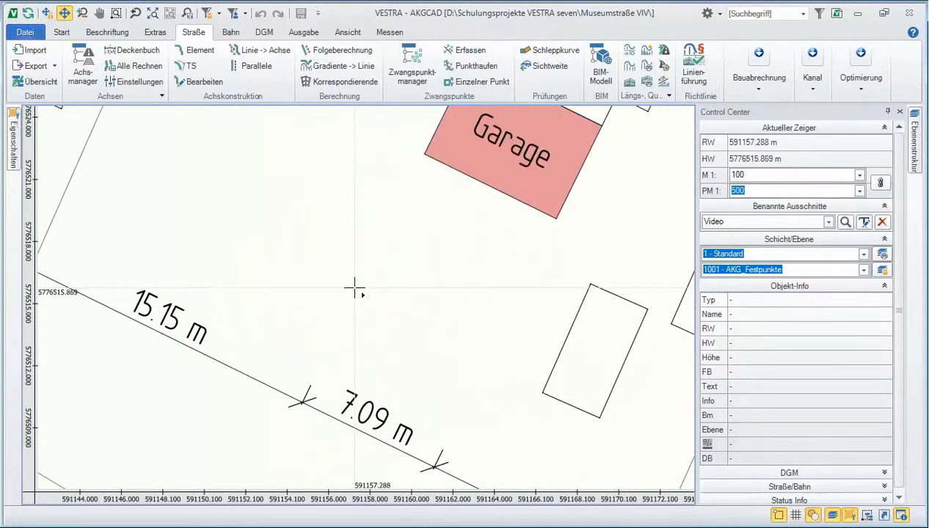
mouse_move(355, 289)
middle_down()
mouse_move(413, 255)
mouse_move(412, 270)
middle_up()
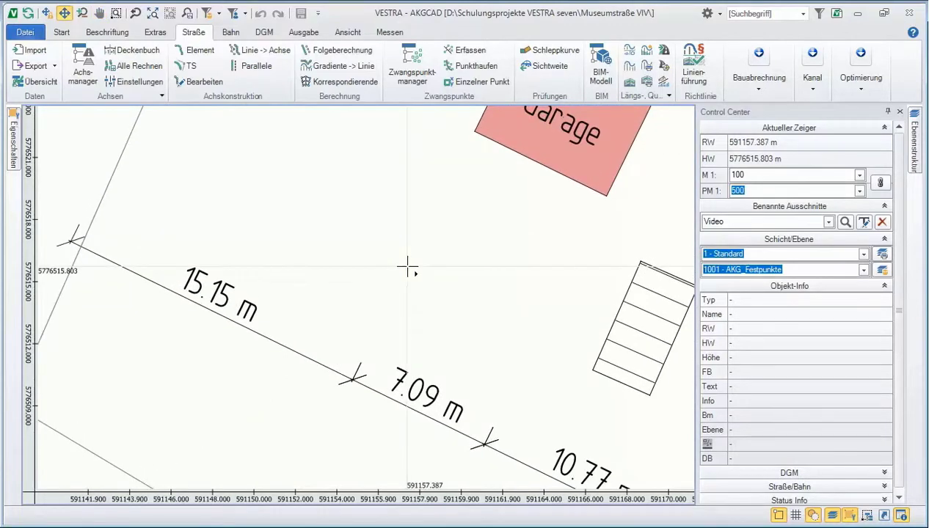
middle_click(412, 269)
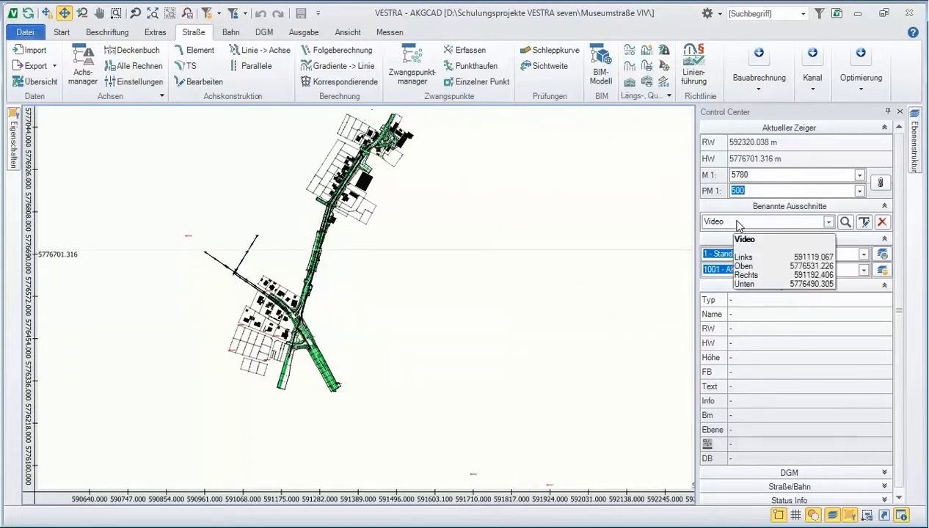
Zoom to the named view 'Video' showing the Garage close-up at 1:226
click(846, 222)
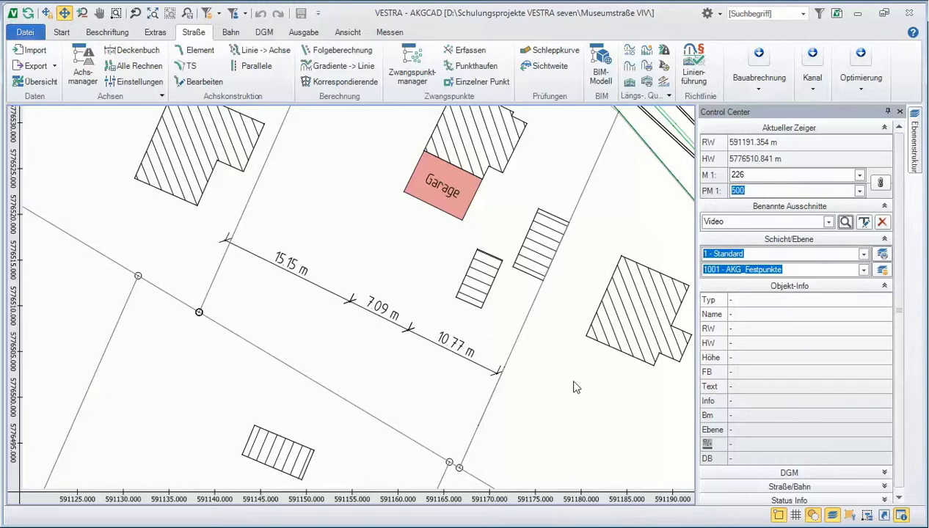
click(637, 317)
click(637, 317)
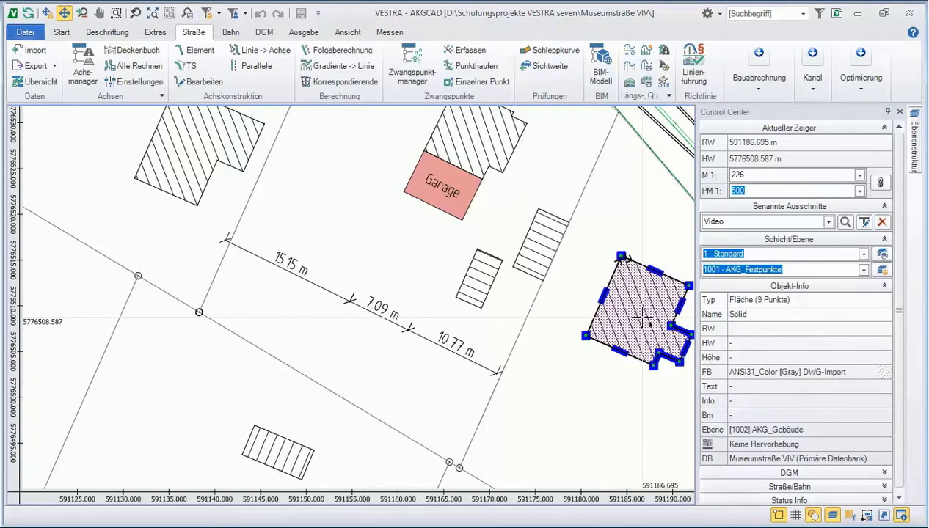
text(EIGENSCHAF)
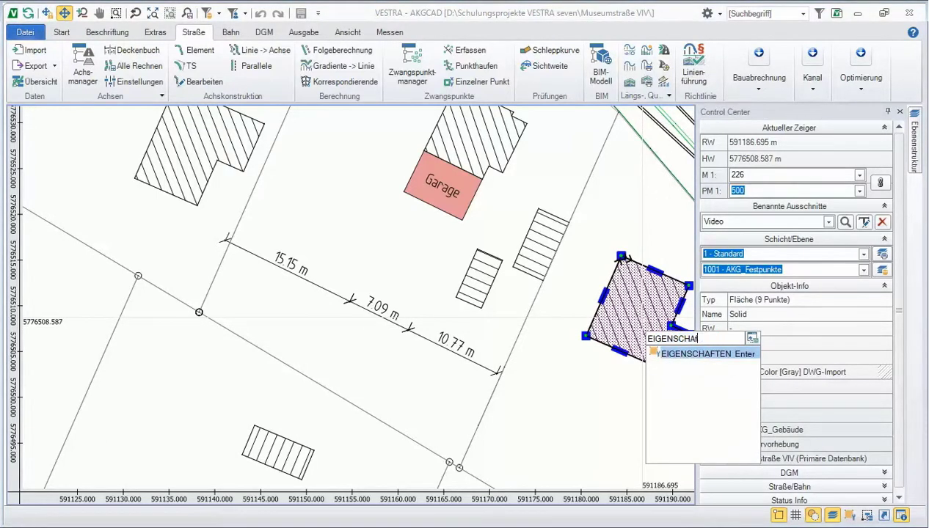
text(TEN)
key(Return)
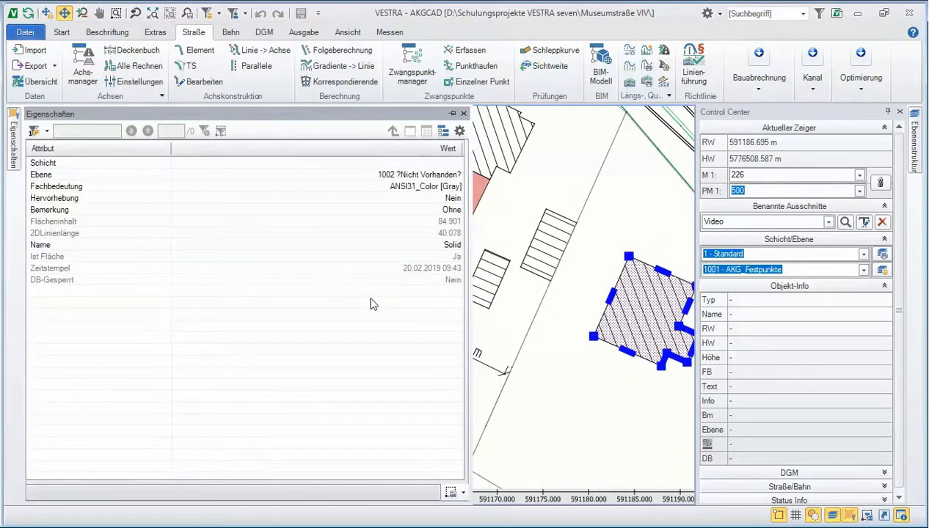
click(437, 222)
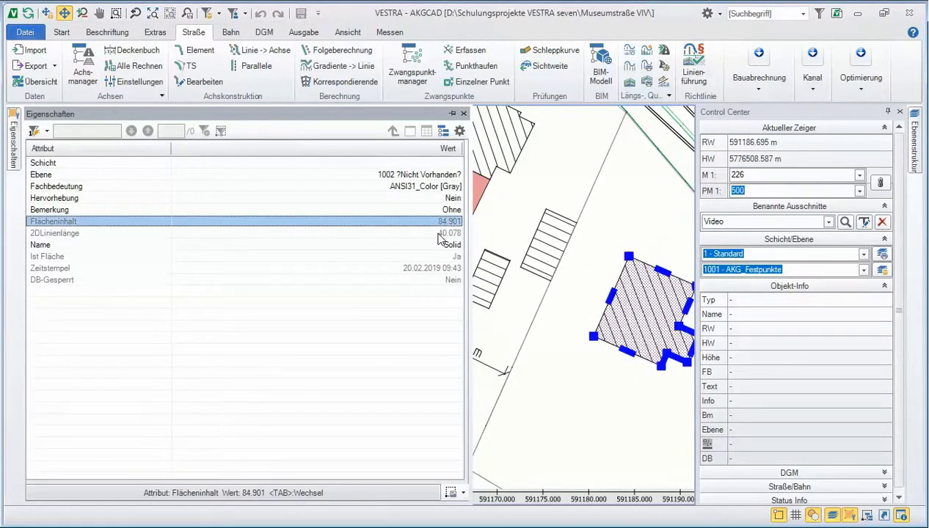
click(439, 234)
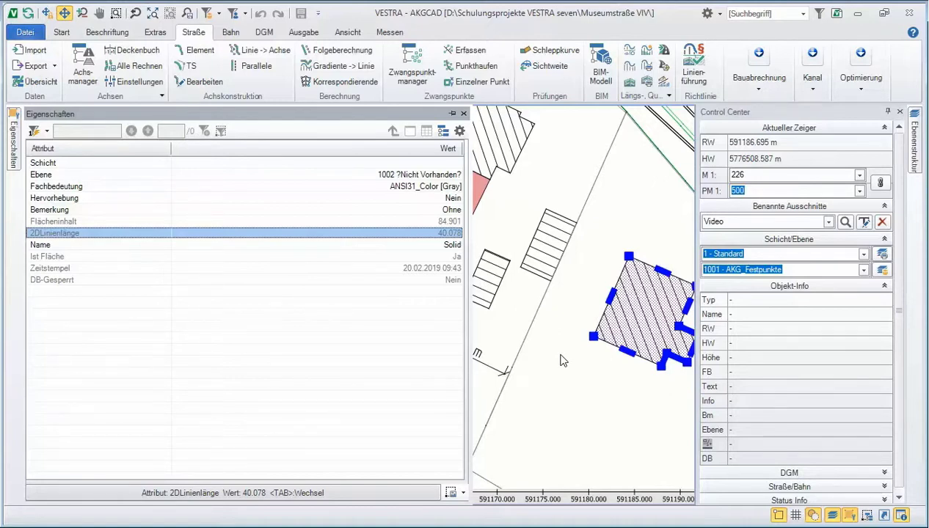
Select the Garage label, check its context options and labelling tools, then release it
click(574, 395)
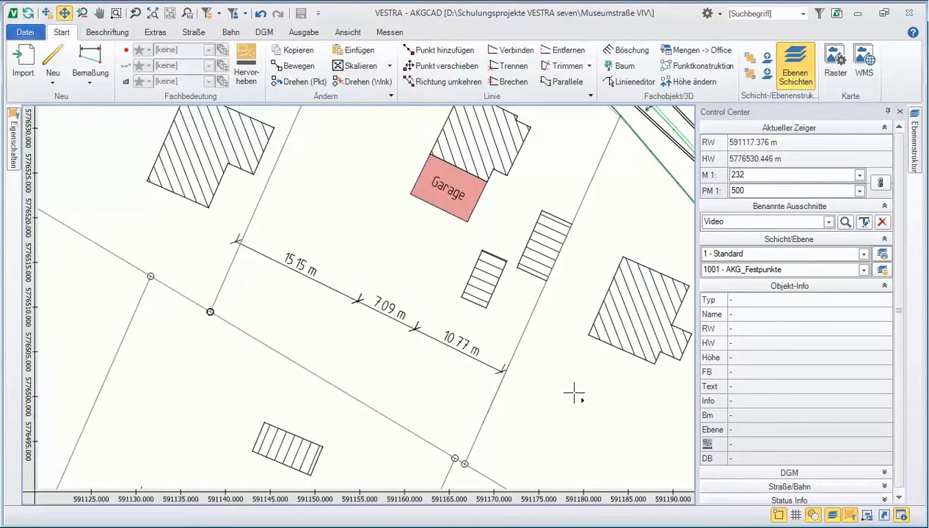
click(440, 190)
right_click(440, 189)
key(Escape)
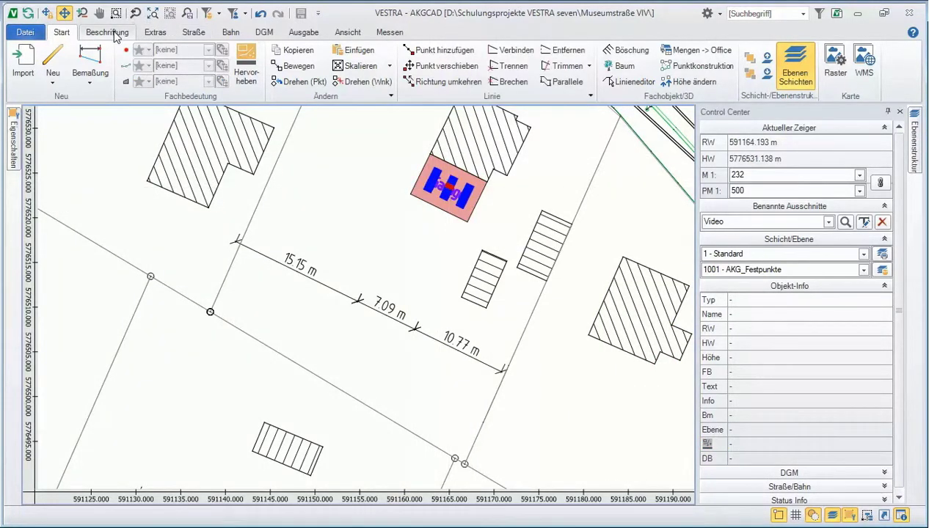
click(110, 33)
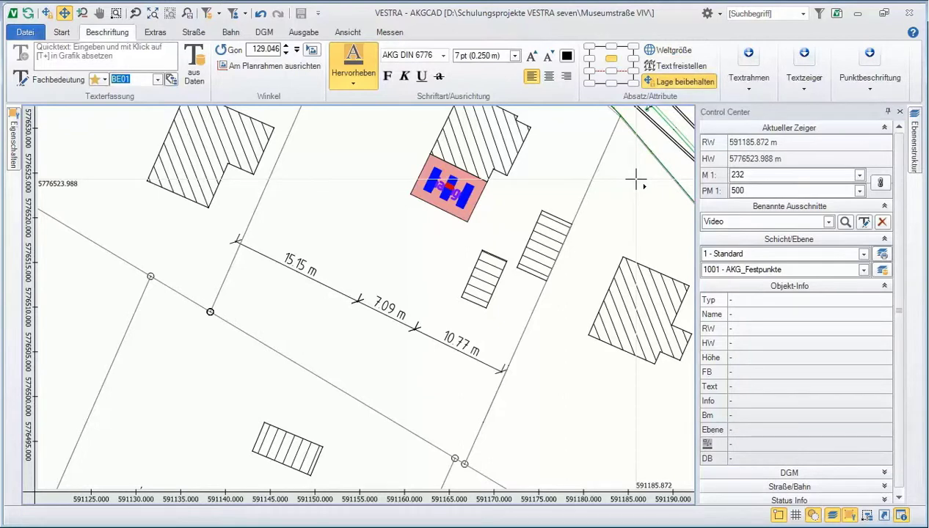
key(Escape)
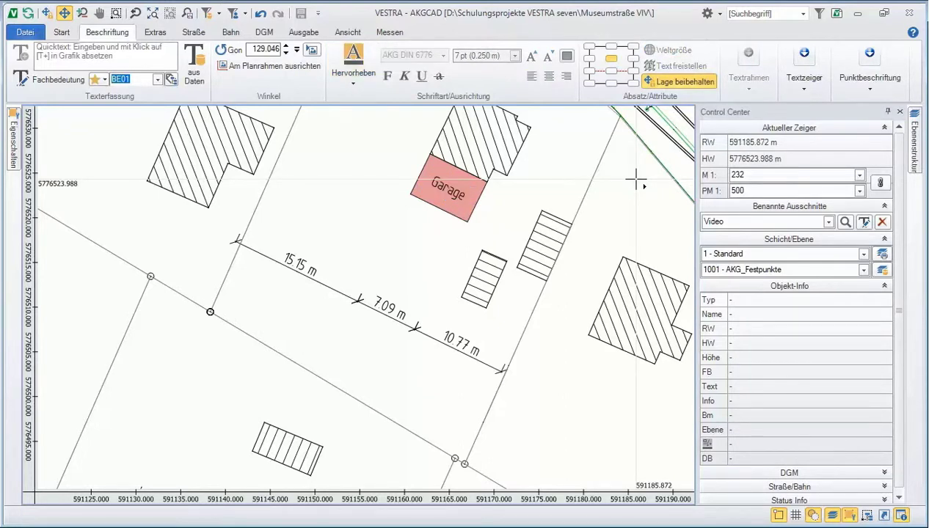
Try plot scales 1:250 and 1:1000, ending back at 1:500
click(859, 191)
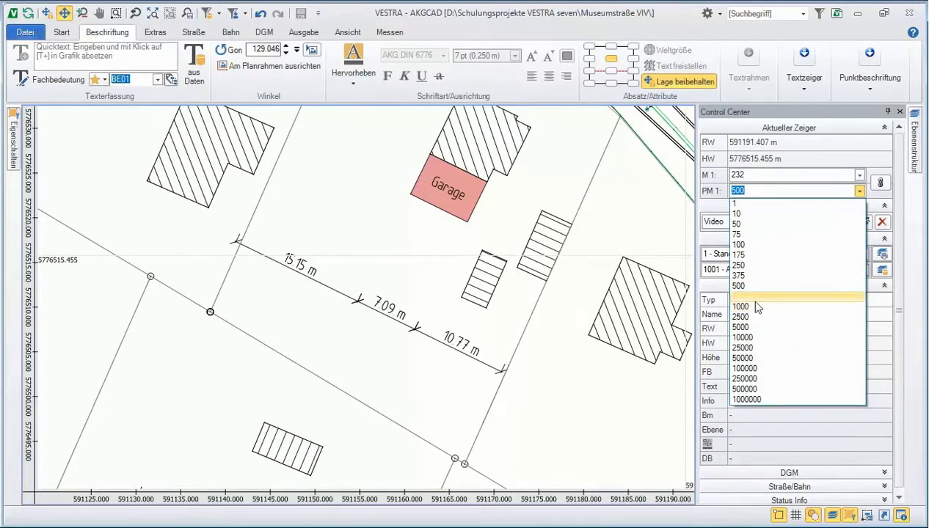
click(745, 264)
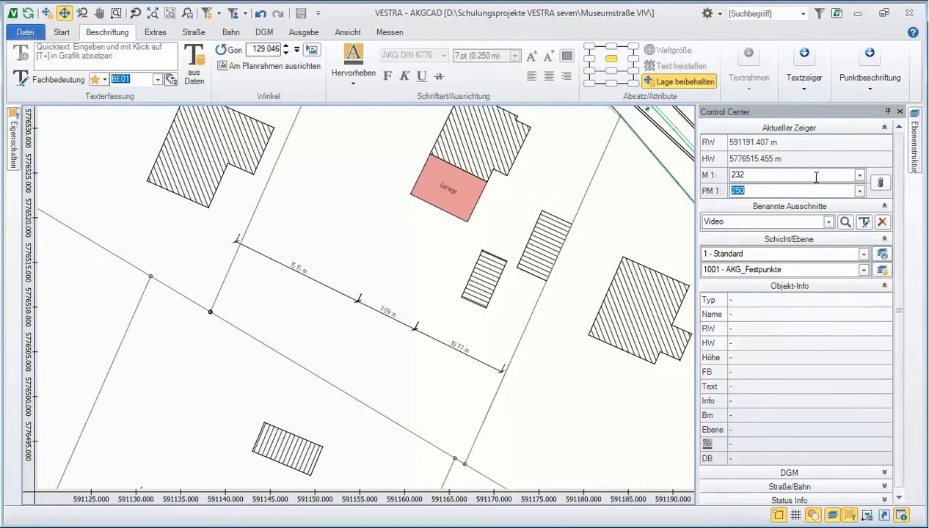
click(859, 191)
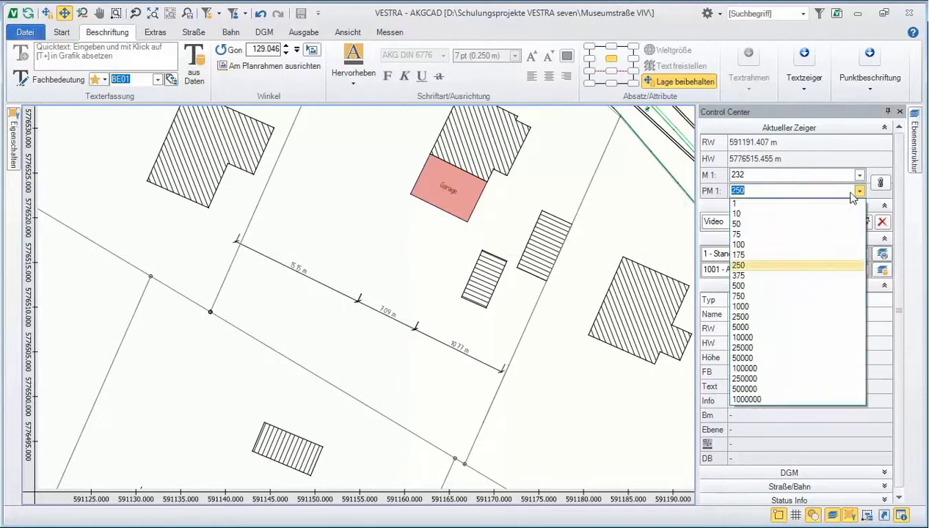
click(750, 288)
click(859, 191)
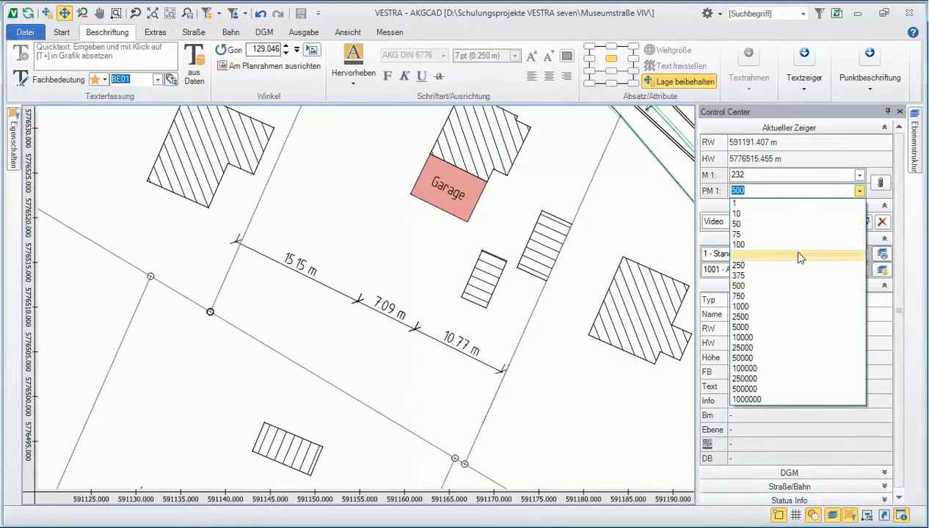
click(769, 306)
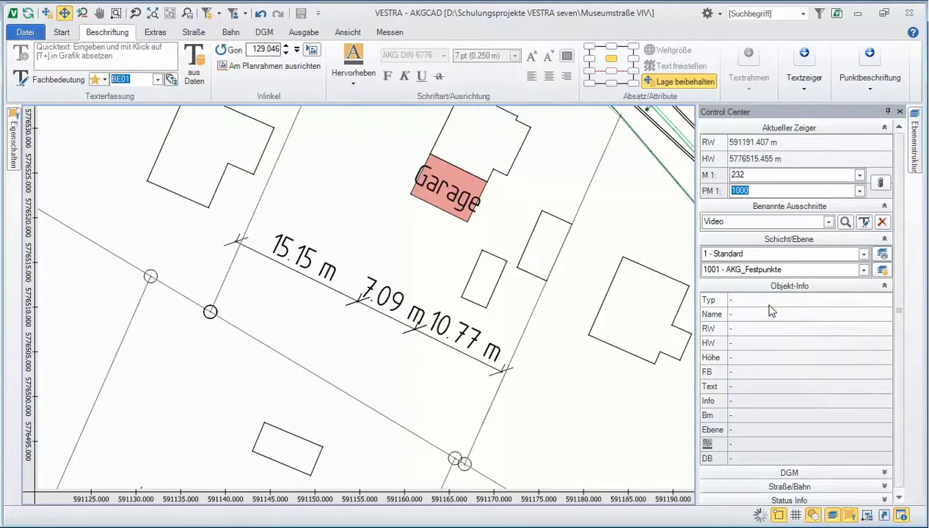
click(860, 191)
click(744, 284)
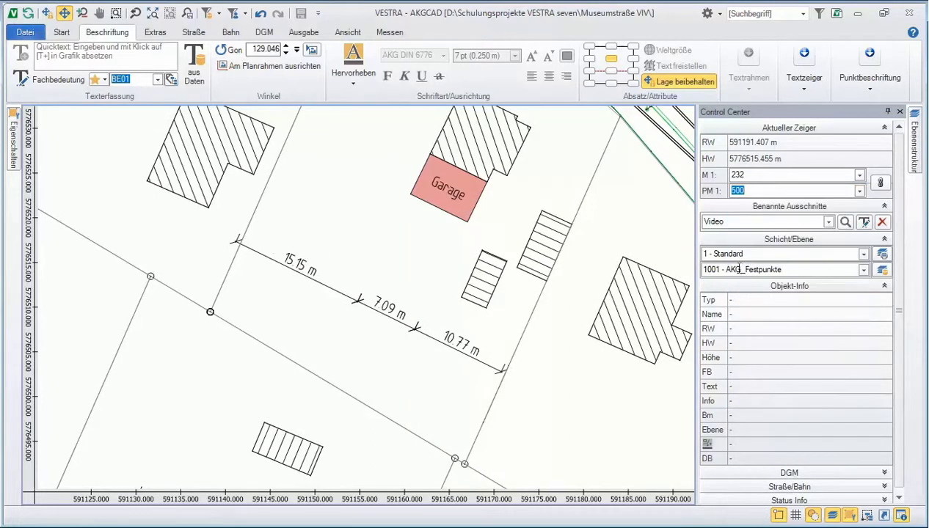
key(Escape)
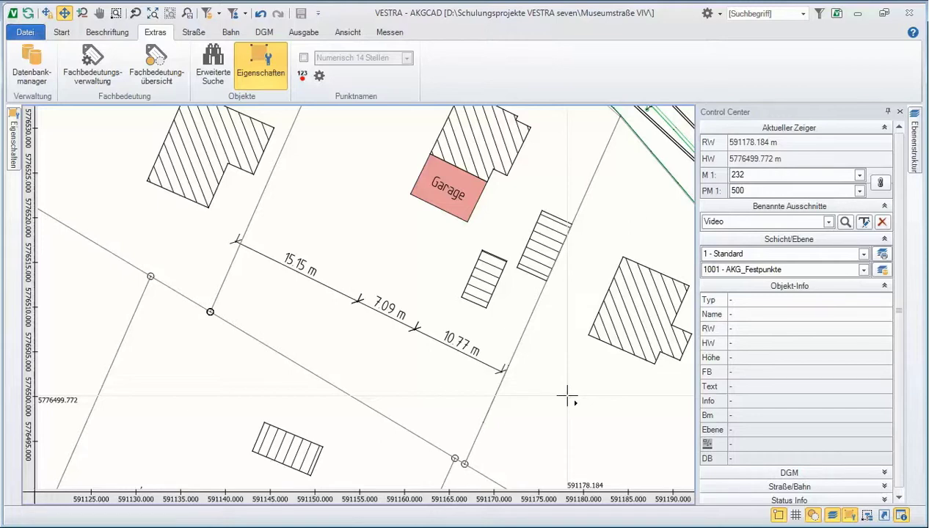
Open the Fachbedeutungsverwaltung showing the ANSI31_Color [Gray] DWG-Import area style
click(568, 317)
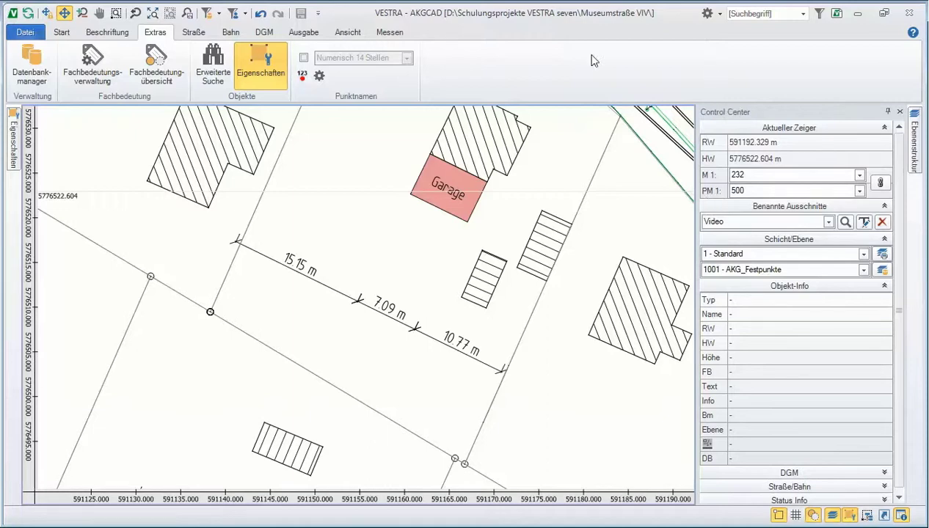
click(92, 73)
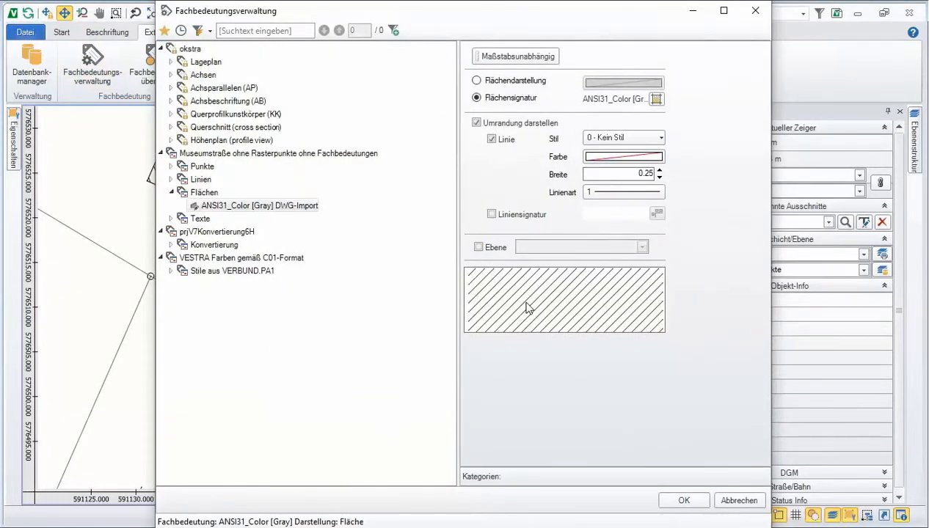
Make the area style scale-dependent with a new 1:500 scale threshold
click(520, 59)
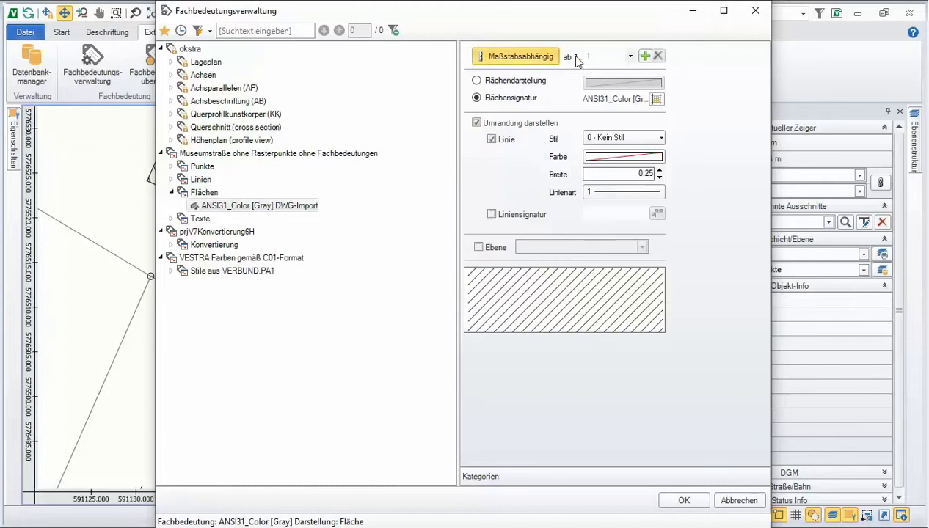
click(644, 56)
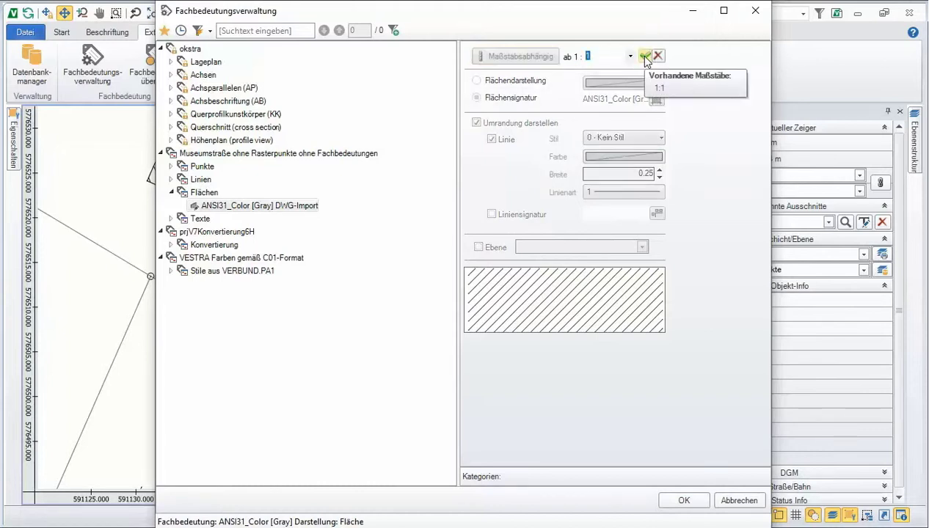
text(500)
click(645, 57)
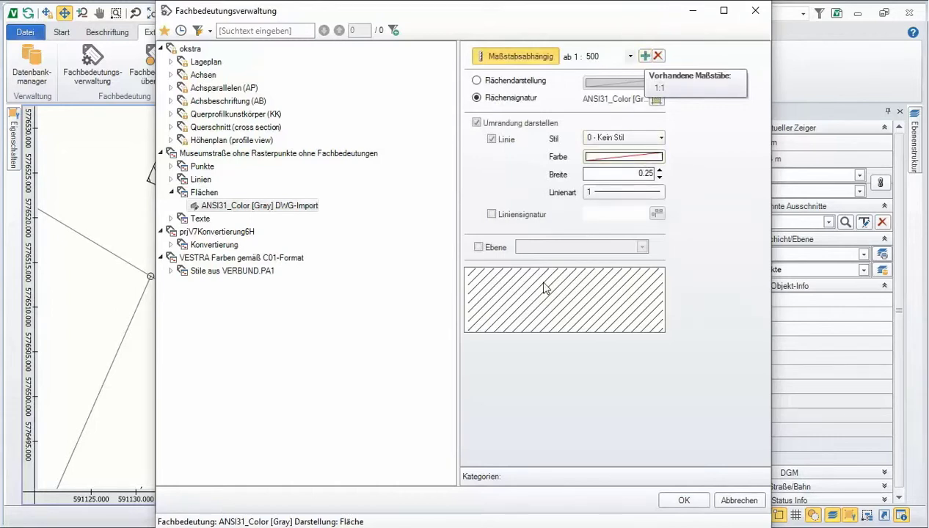
Use a solid fill in grey Farbe 10 from 1:500, then apply and save
click(525, 81)
click(602, 83)
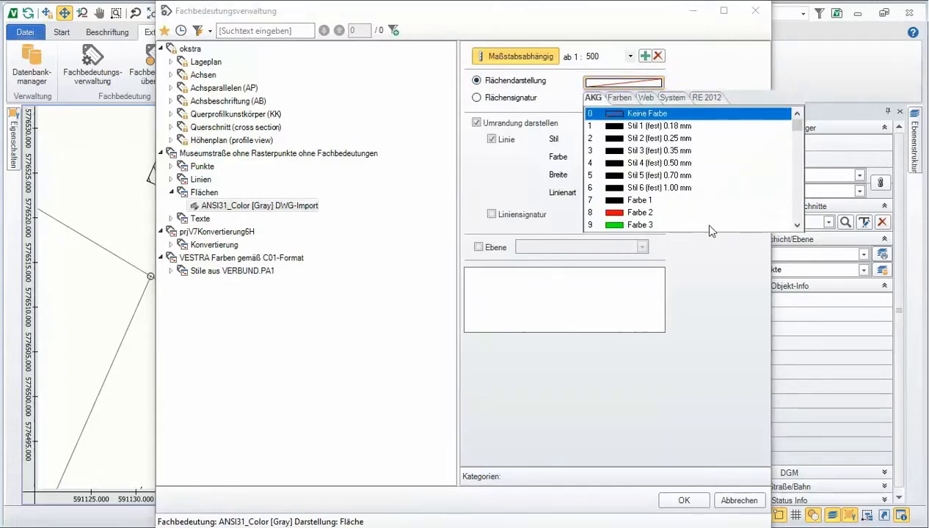
drag(800, 130, 800, 138)
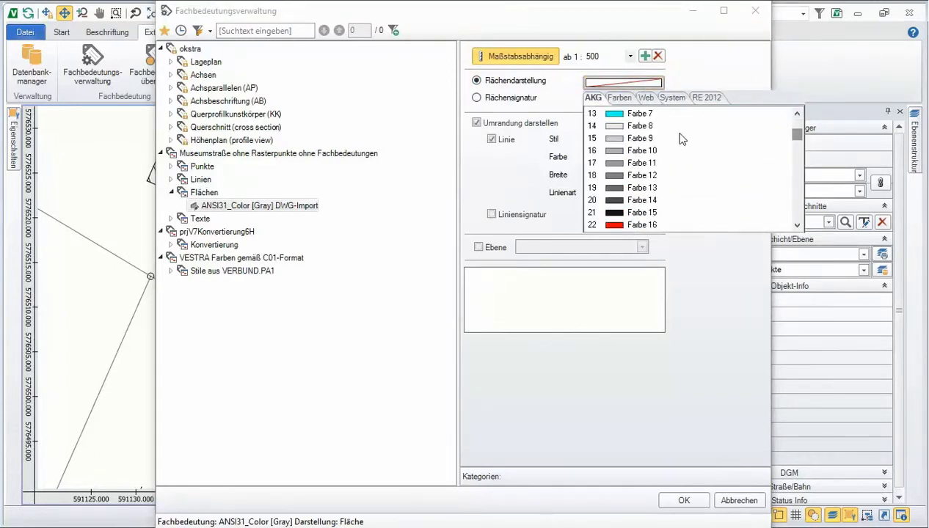
click(624, 156)
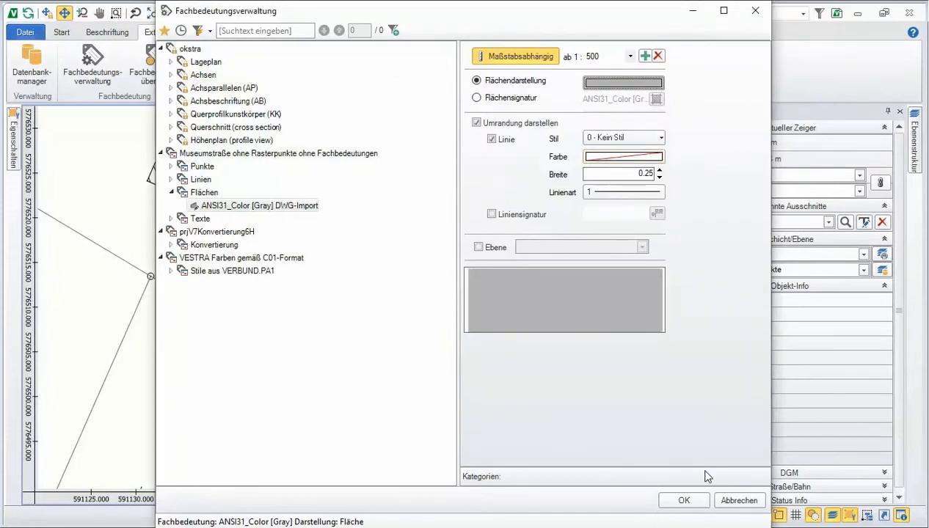
click(684, 501)
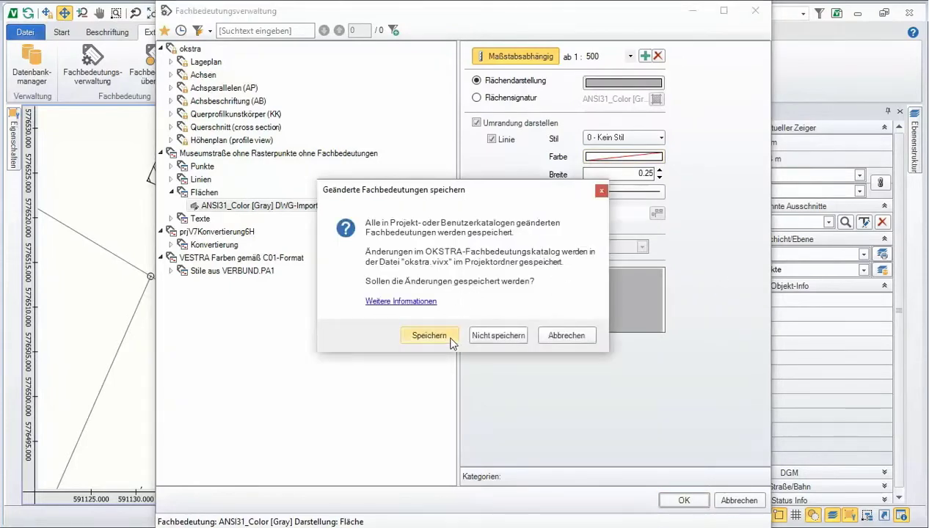
click(430, 335)
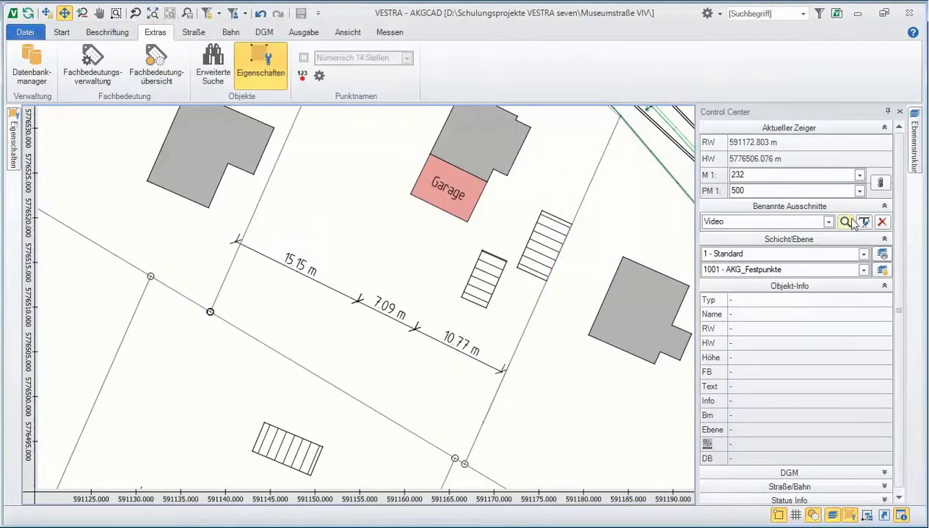
click(859, 191)
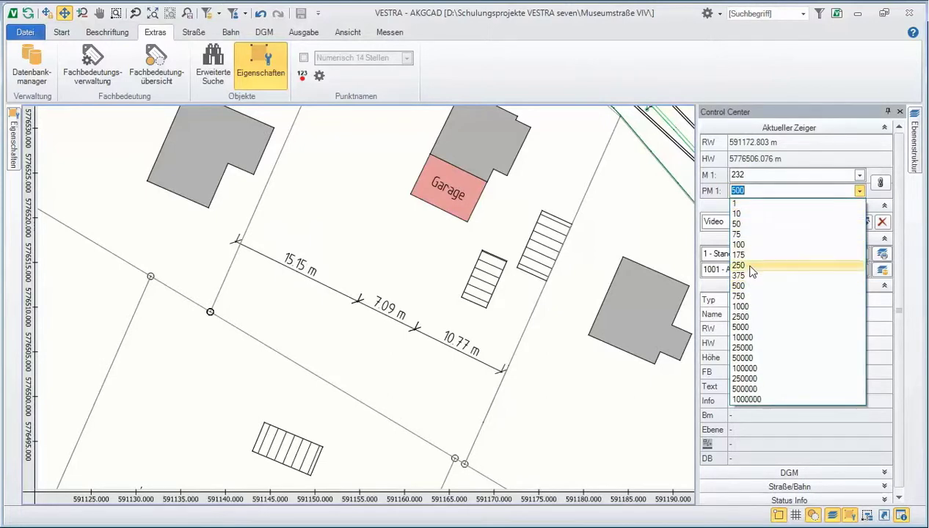
click(738, 265)
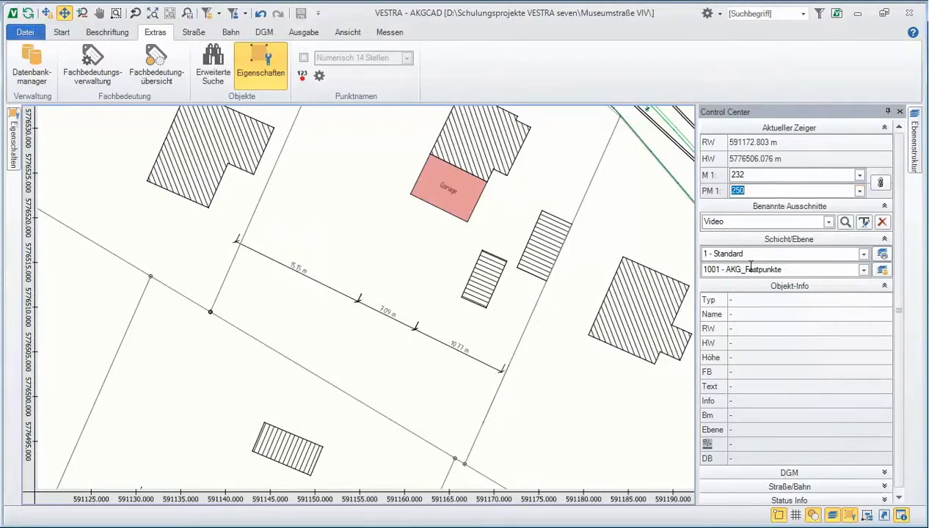
click(859, 191)
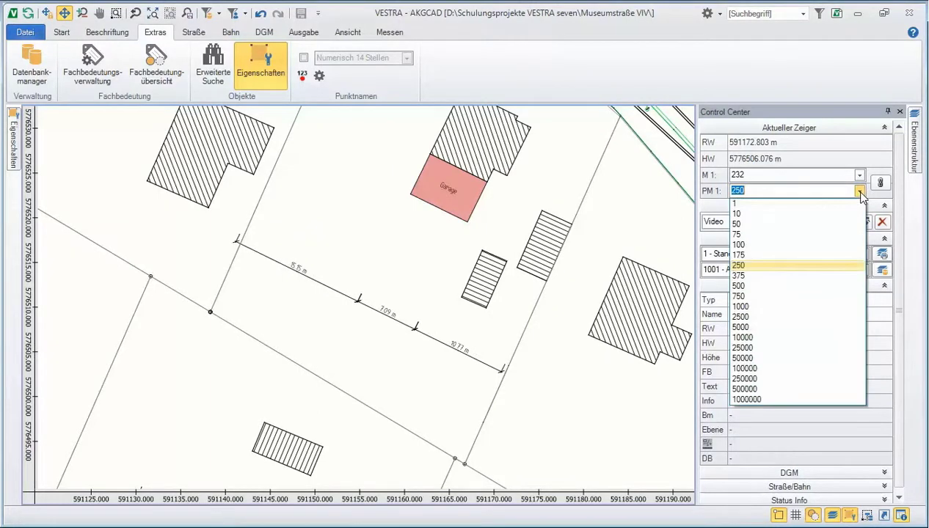
click(741, 286)
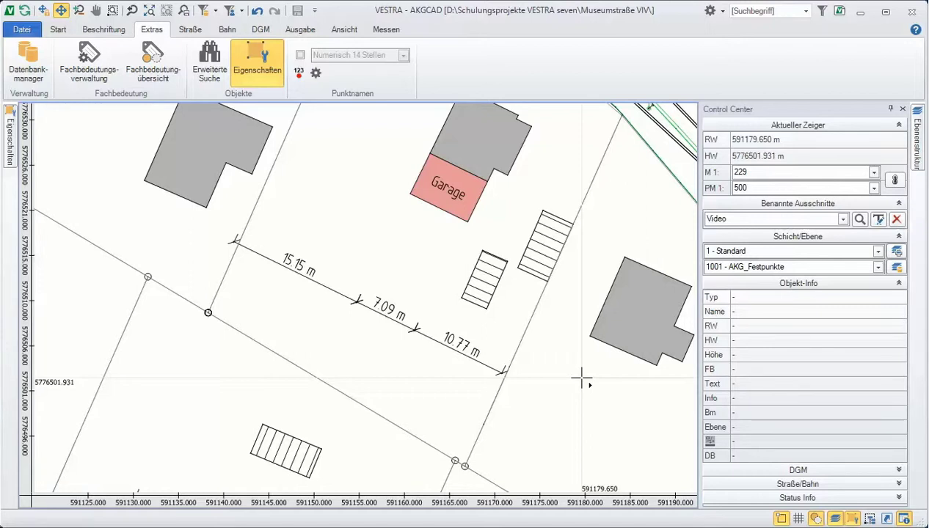
Lock PM 1 to M 1 so buildings turn solid gray when zoomed to 1:500
click(895, 180)
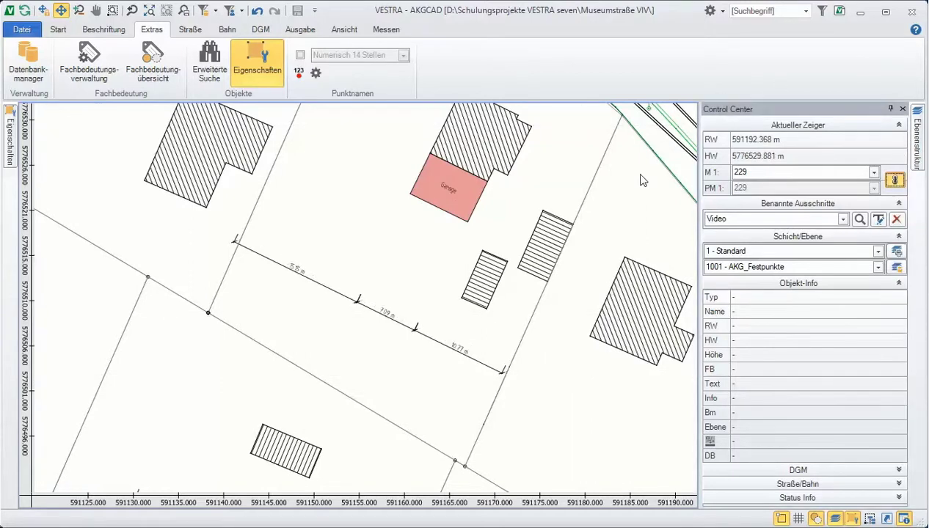
scroll(358, 307, up, 3)
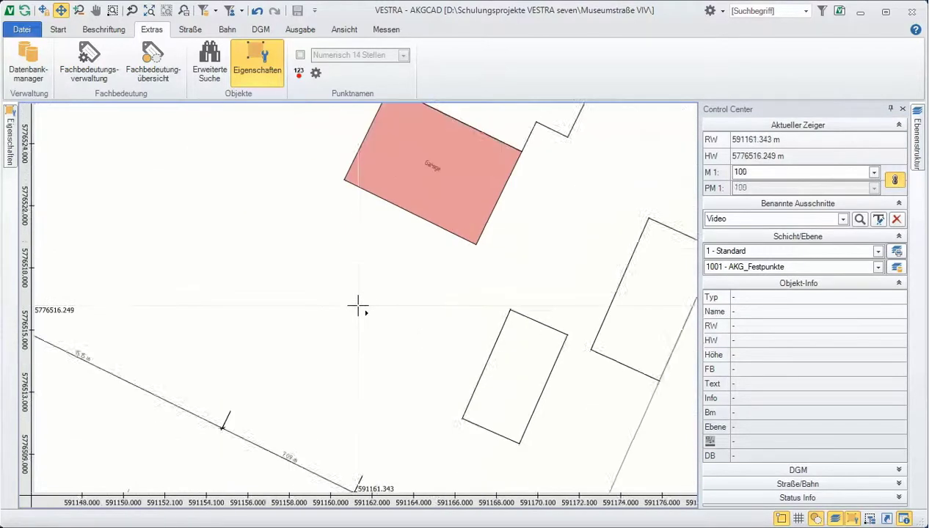
scroll(358, 307, up, 1)
scroll(359, 307, down, 5)
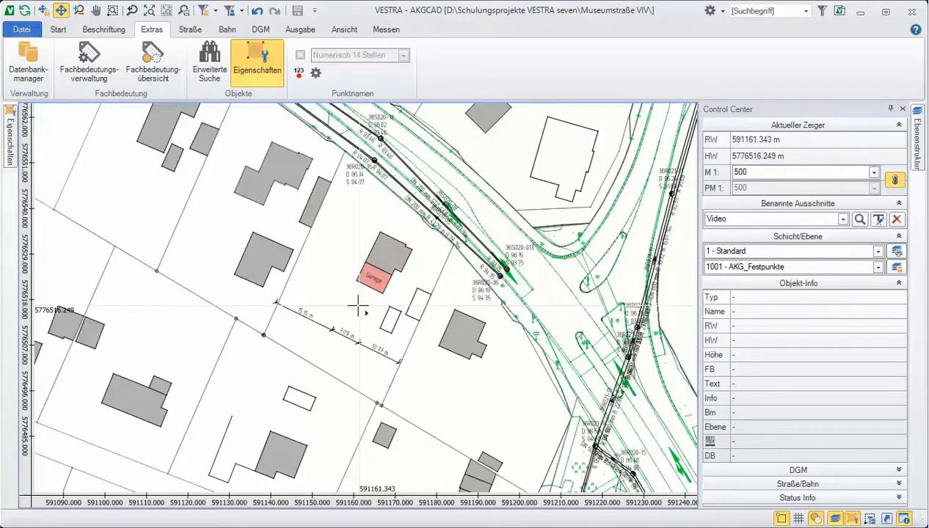
scroll(359, 307, up, 1)
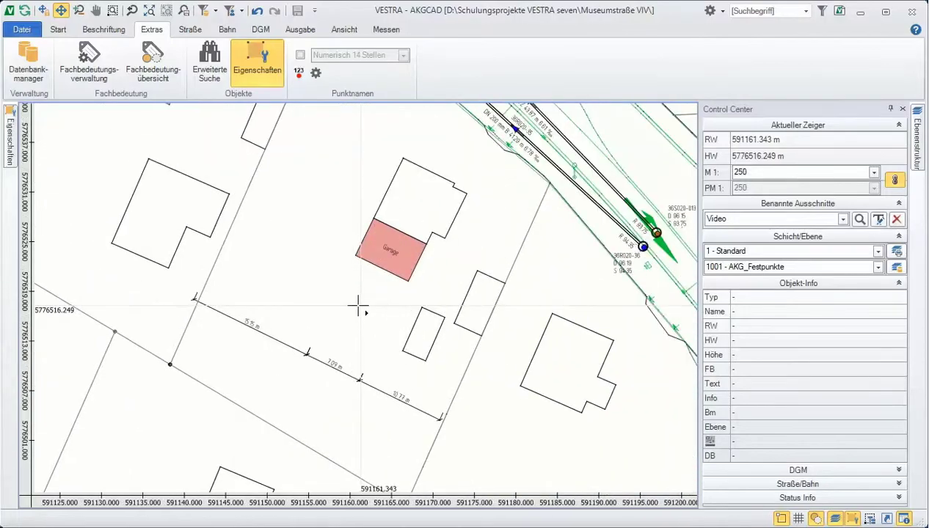
scroll(358, 307, down, 1)
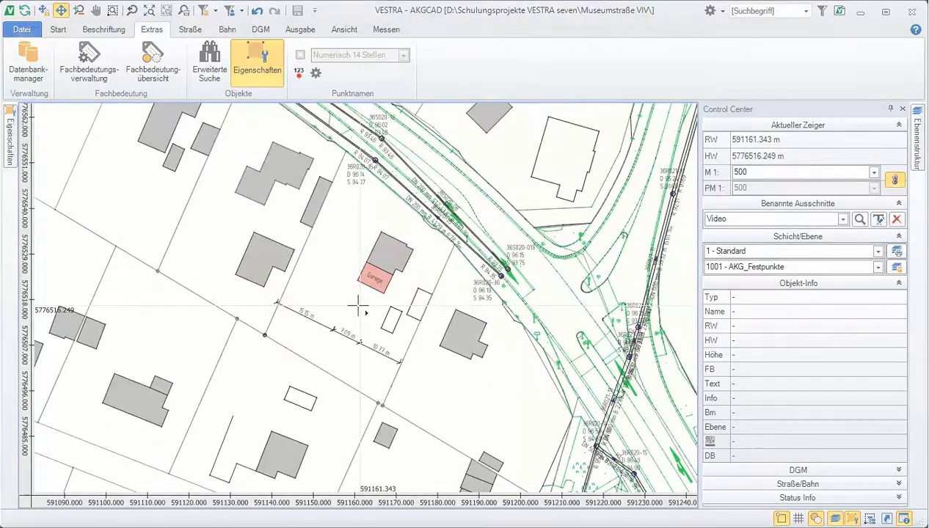